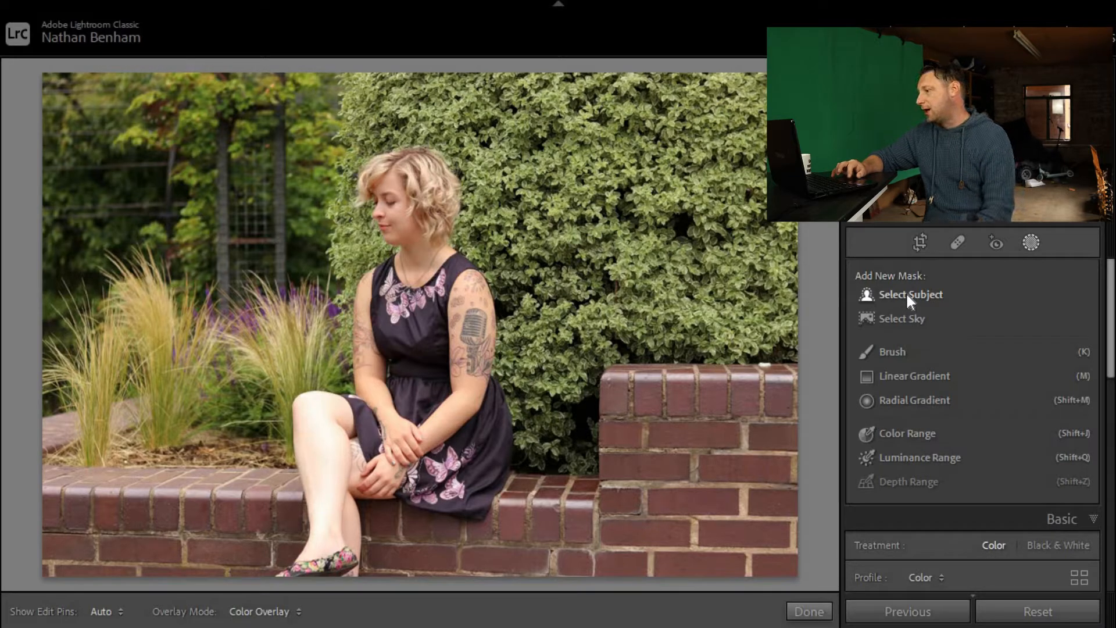
Mask the seated woman with Select Subject and test the mask's exposure, first at −4.00 and then brighter, before resetting it.
click(907, 294)
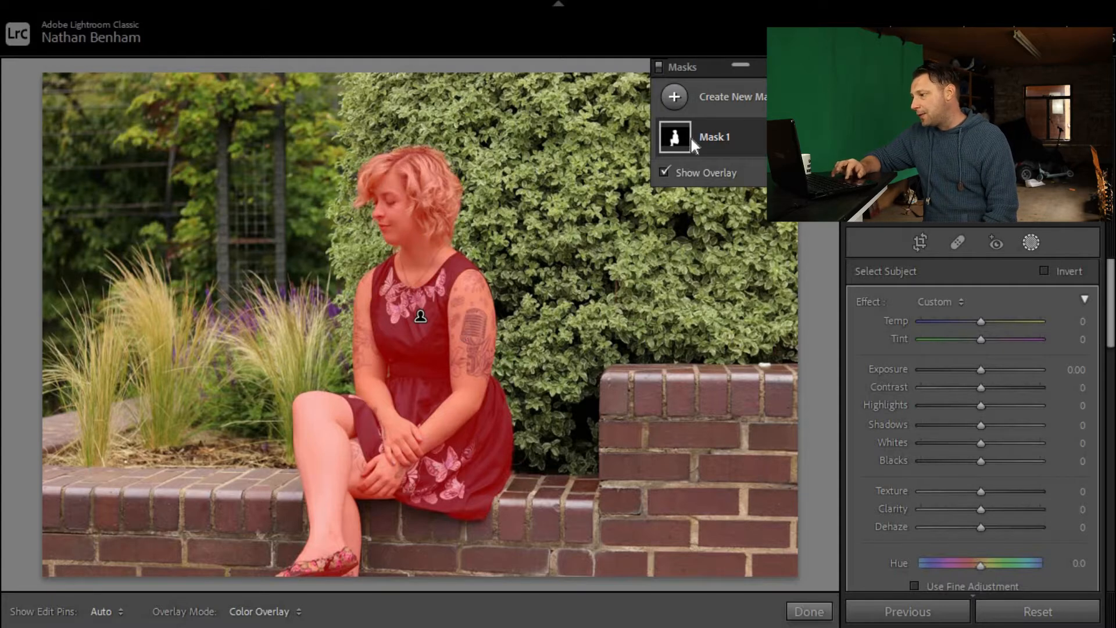
click(709, 137)
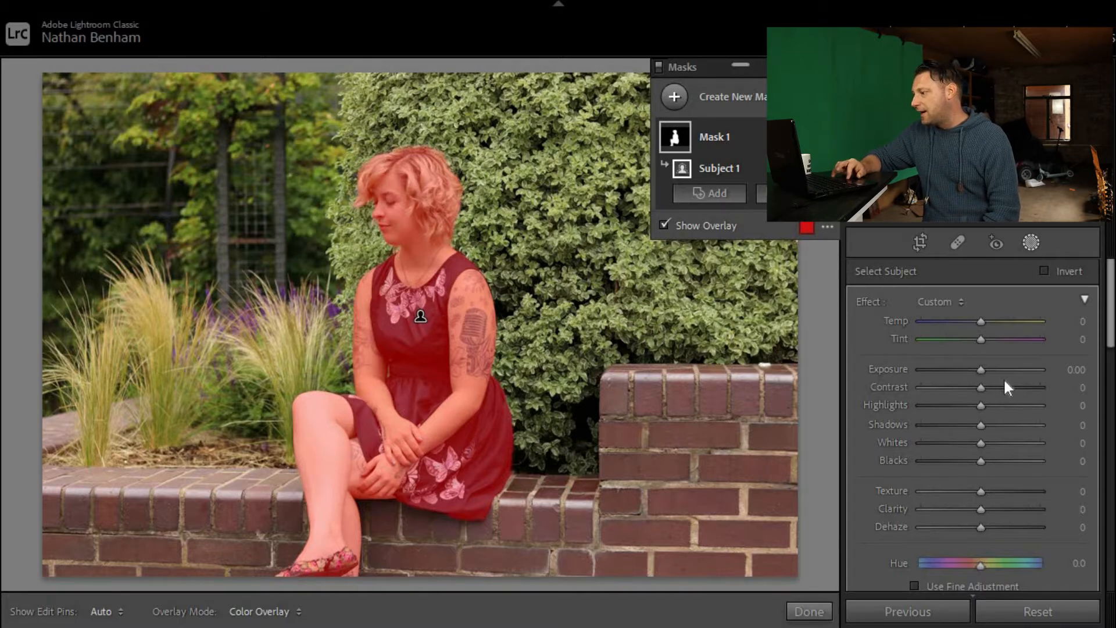
drag(982, 370, 912, 369)
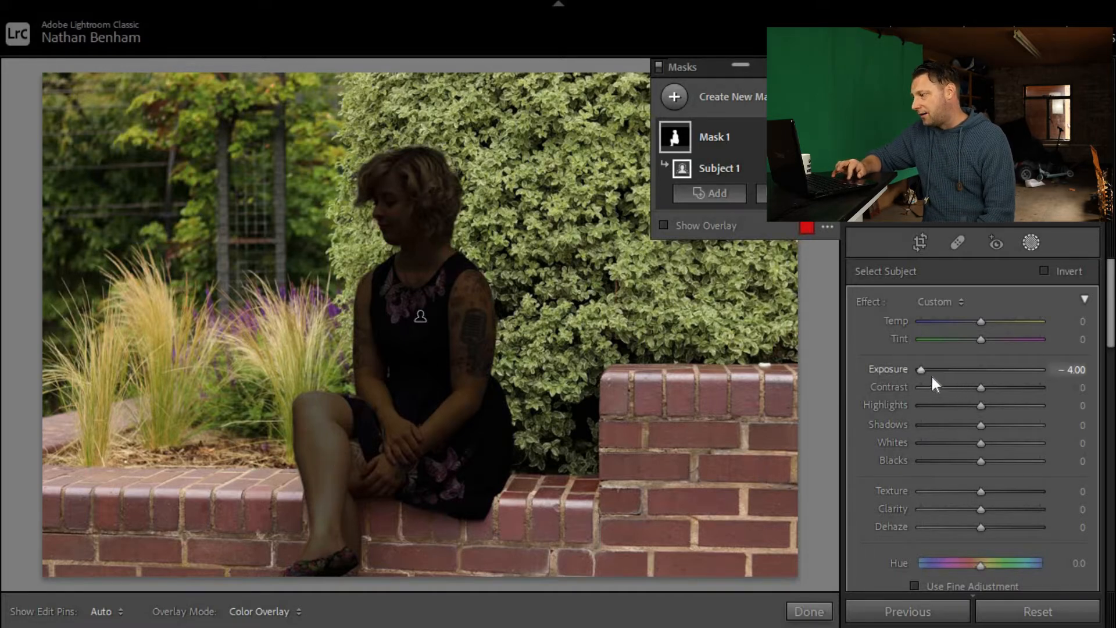
drag(922, 368, 1010, 370)
double_click(967, 372)
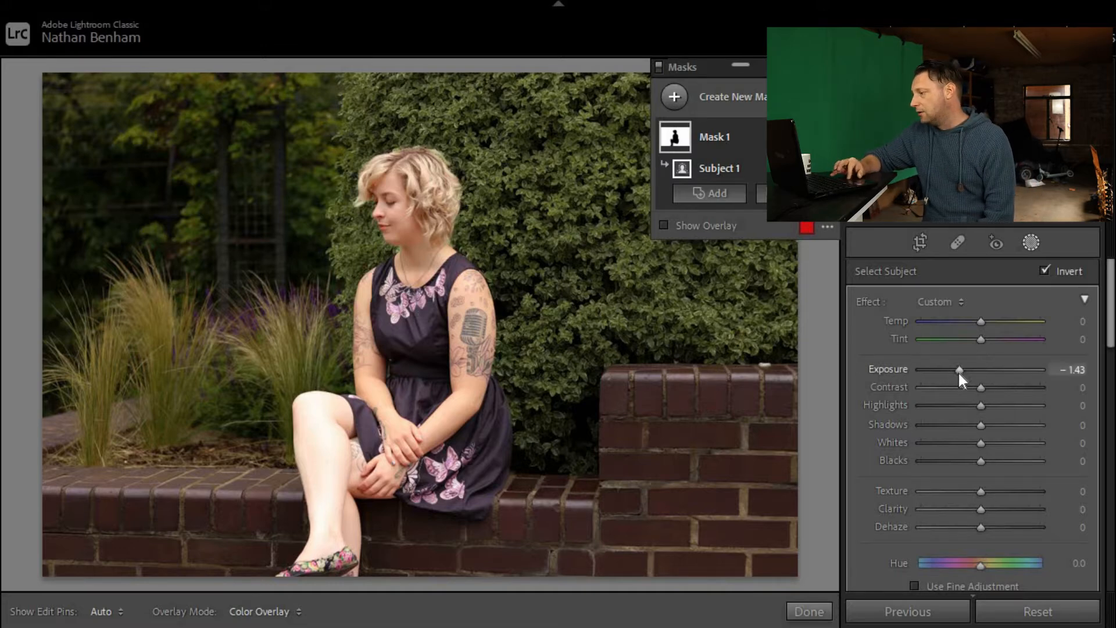
Set the inverted subject mask's exposure to −4.00, darkening the background, and turn the inversion off.
drag(958, 371, 905, 373)
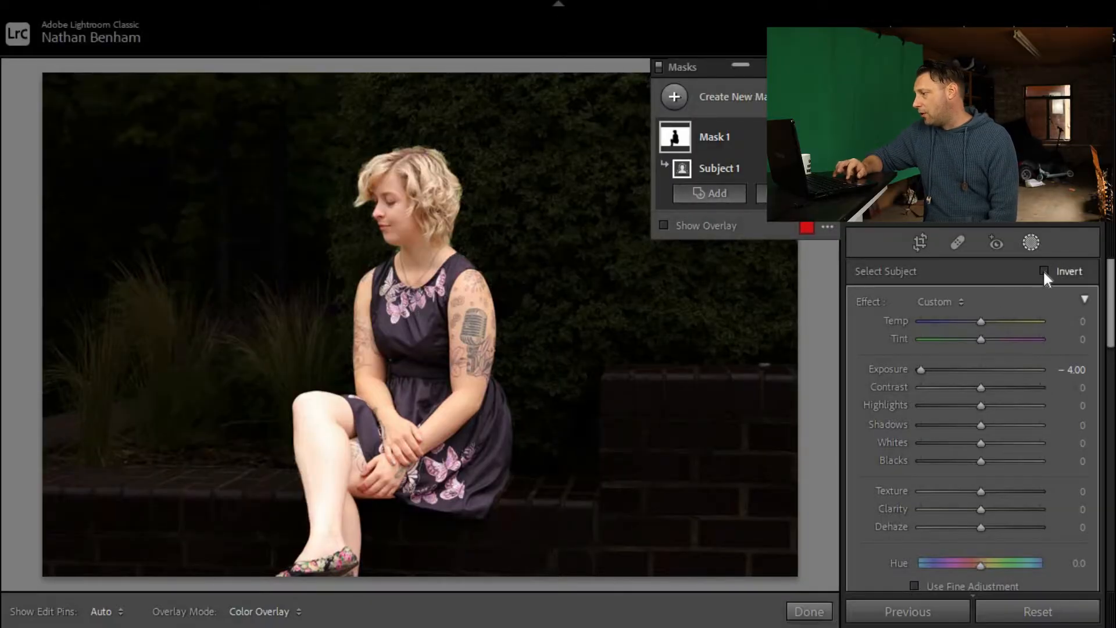
click(1043, 270)
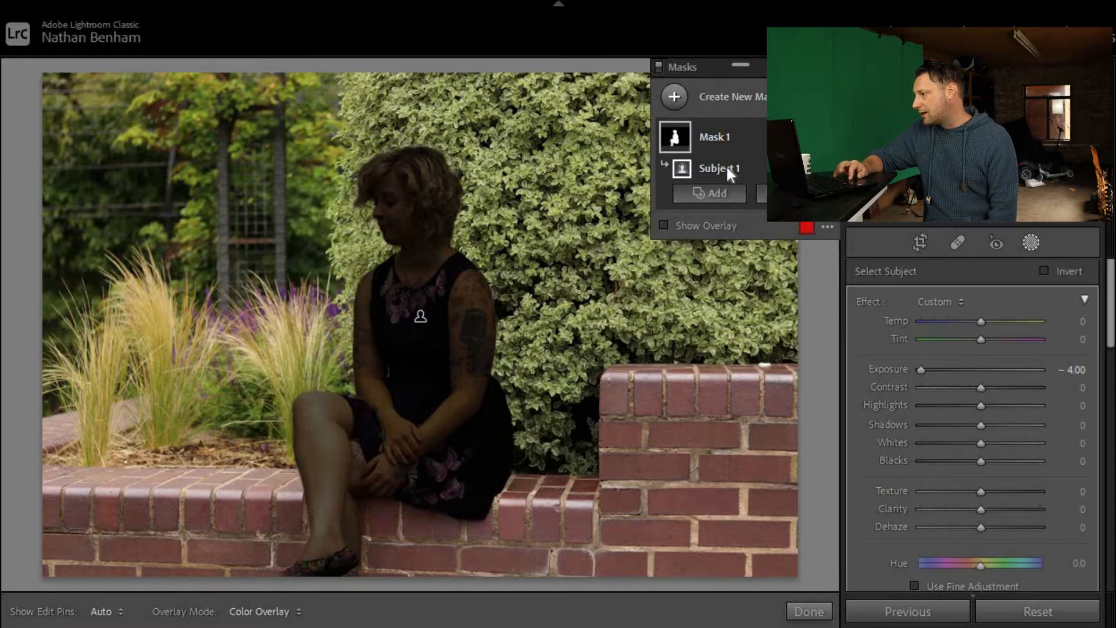
Subtract the seated woman's shoes from the subject mask with a brush.
click(790, 193)
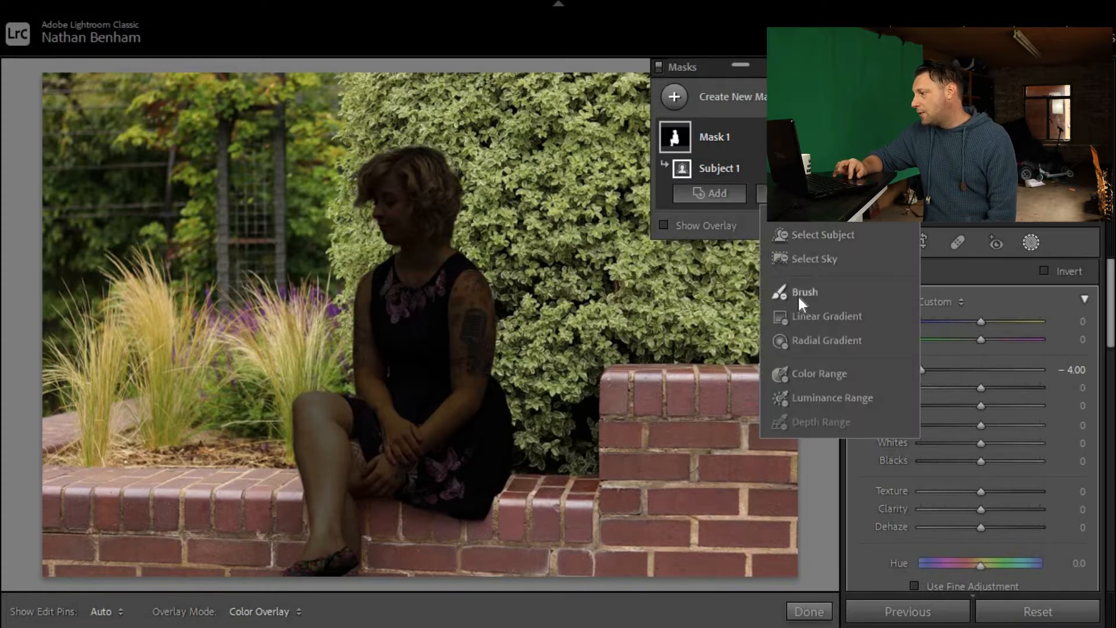
click(803, 291)
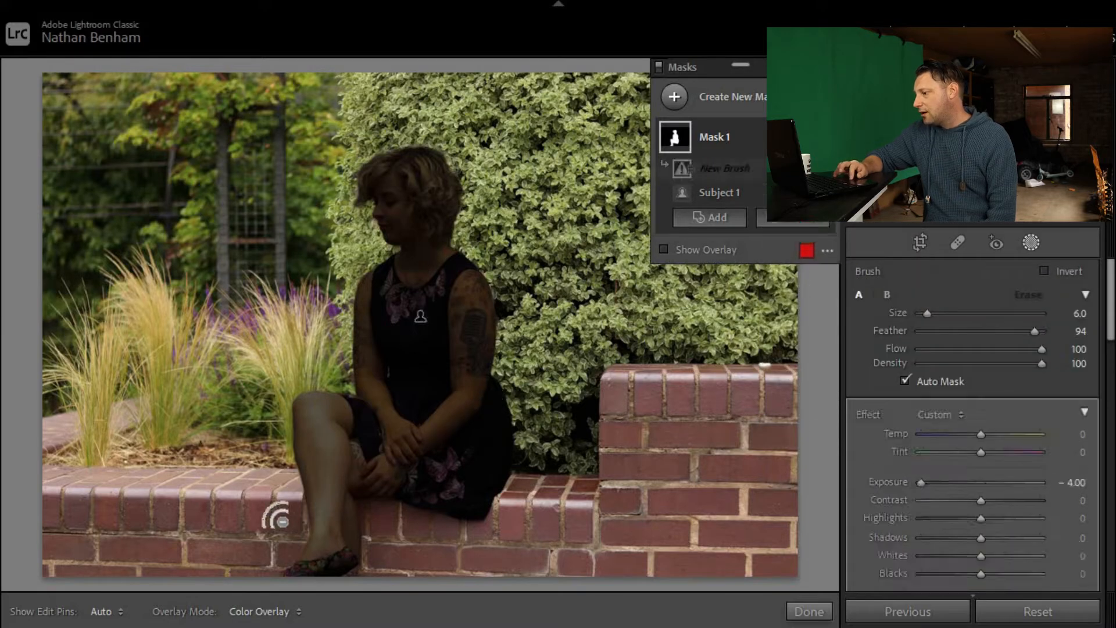
drag(294, 549, 350, 551)
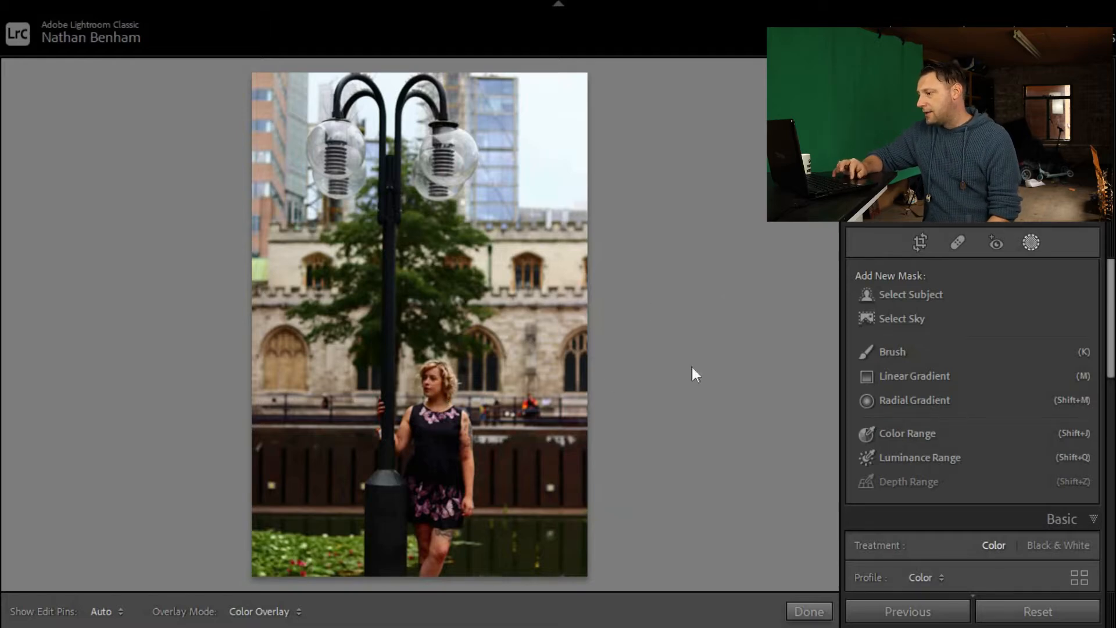
Mask the woman beside the lamp post with Select Subject and set the mask's exposure to −3.46.
click(1034, 239)
click(1034, 239)
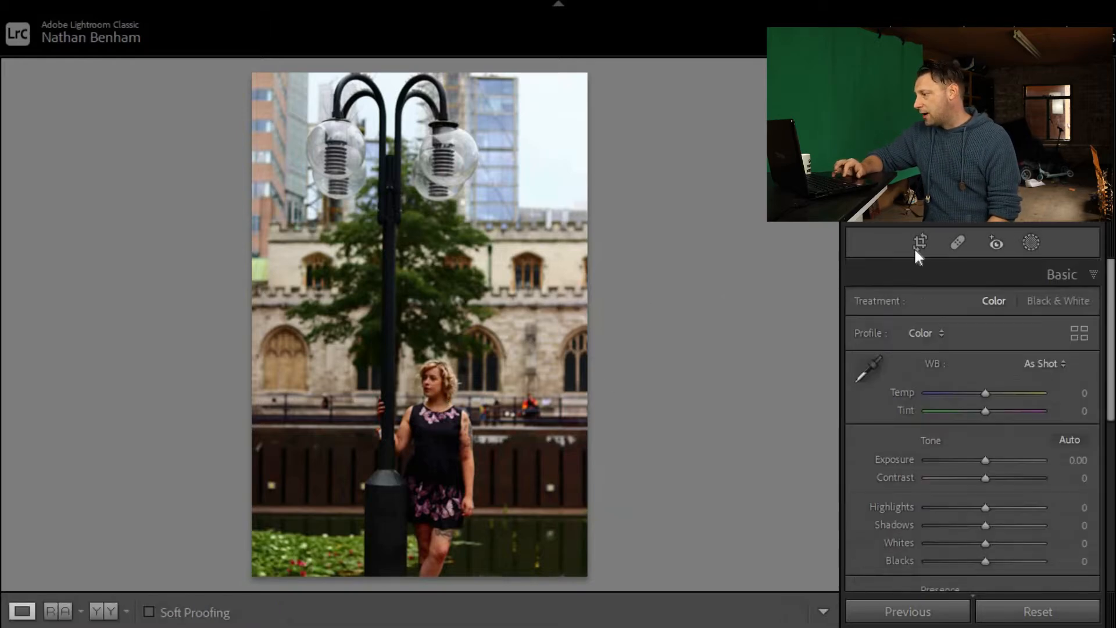
click(902, 295)
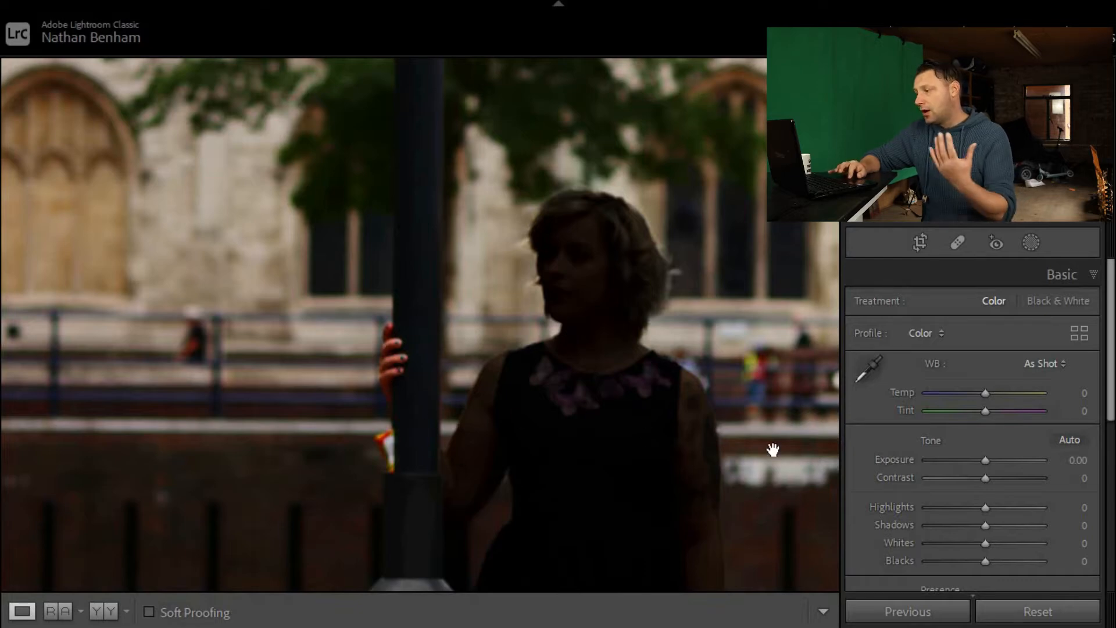
click(1030, 243)
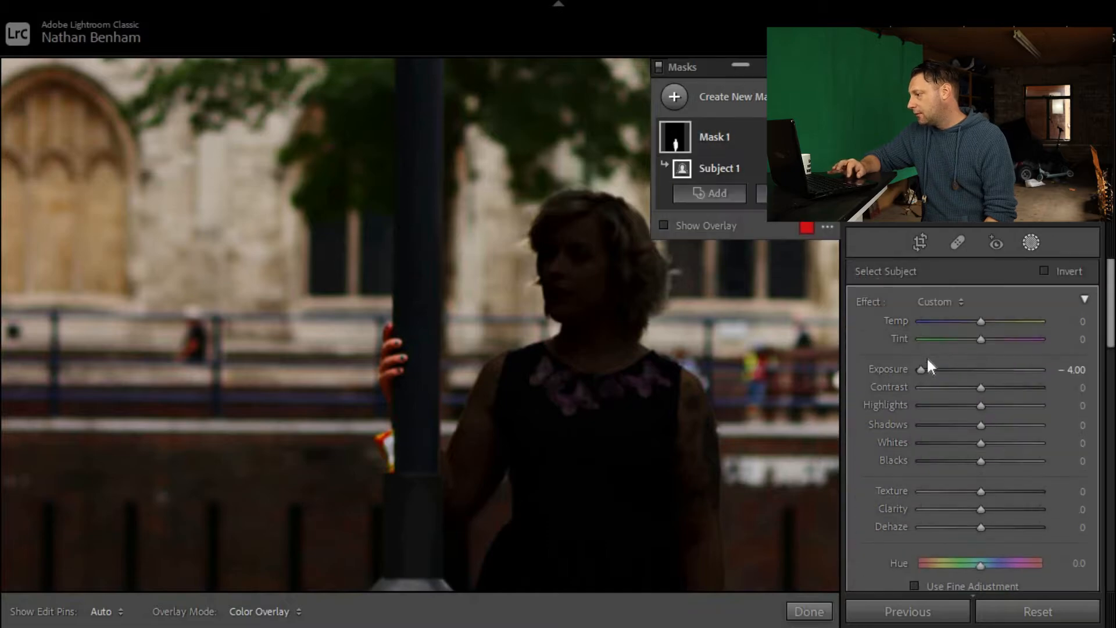
mouse_move(921, 369)
mouse_down()
mouse_move(1046, 368)
mouse_move(929, 372)
mouse_up()
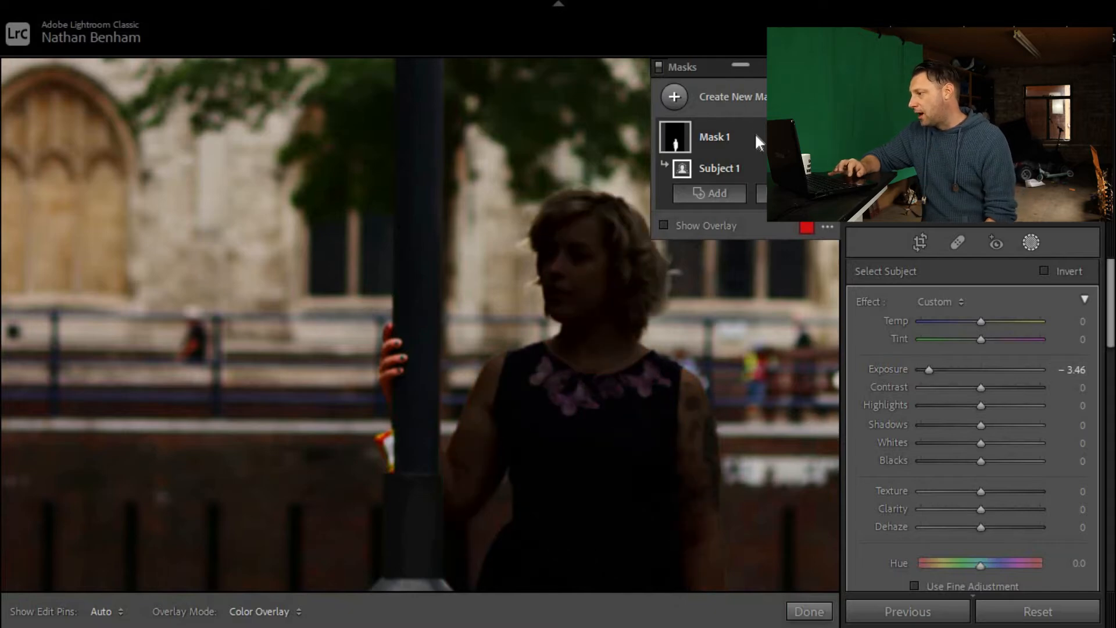
Add the hand on the lamp post to the subject mask with an auto-masked brush and raise the exposure to 4.00.
click(711, 193)
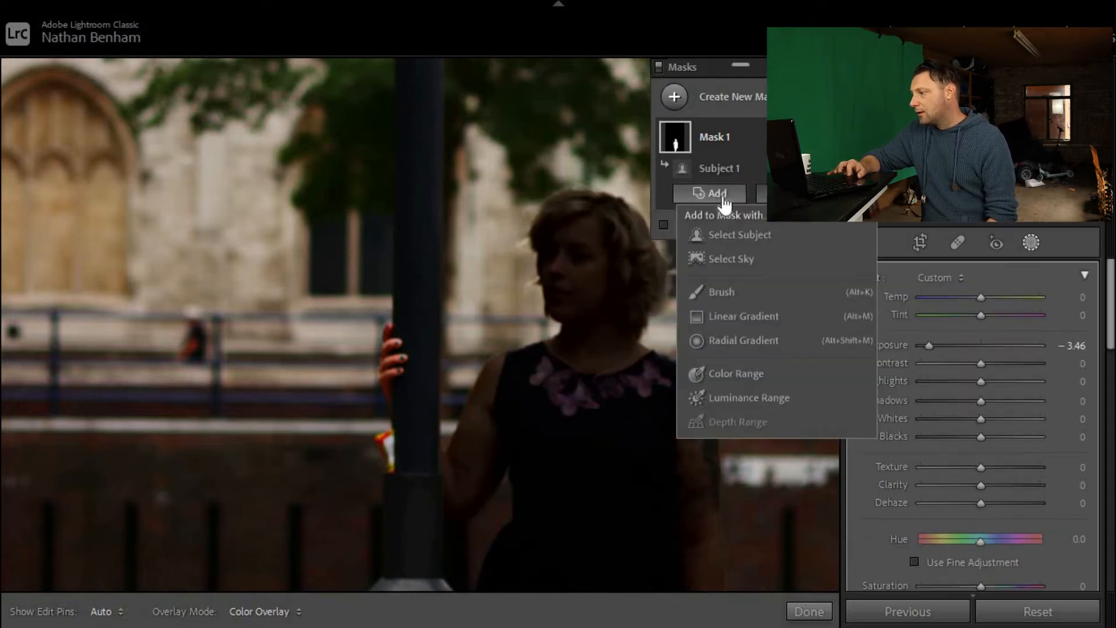
click(728, 291)
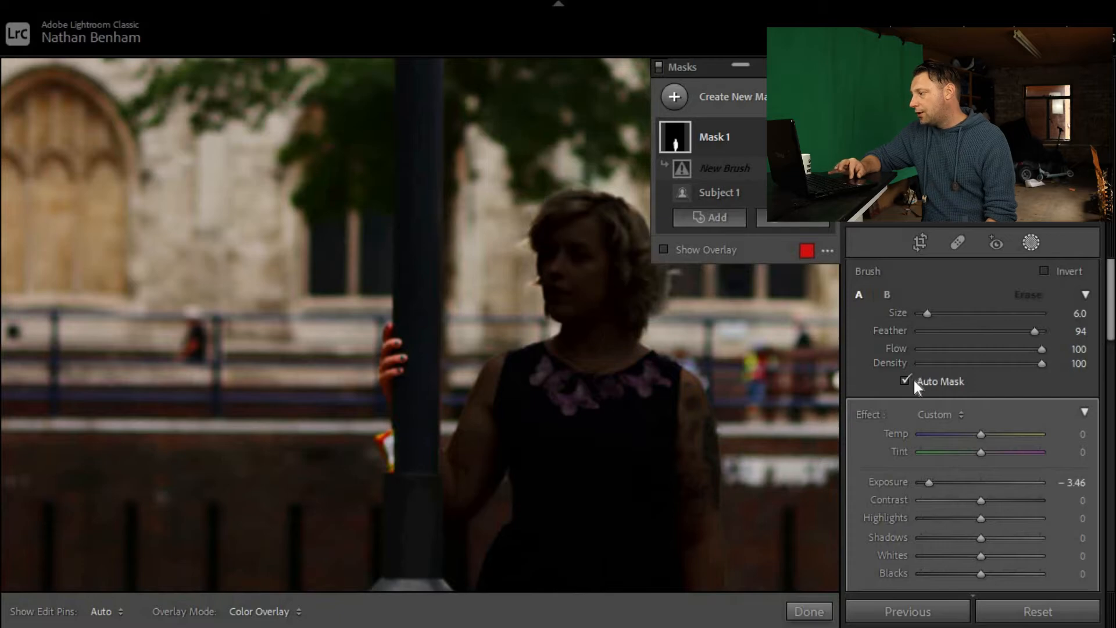
key(h)
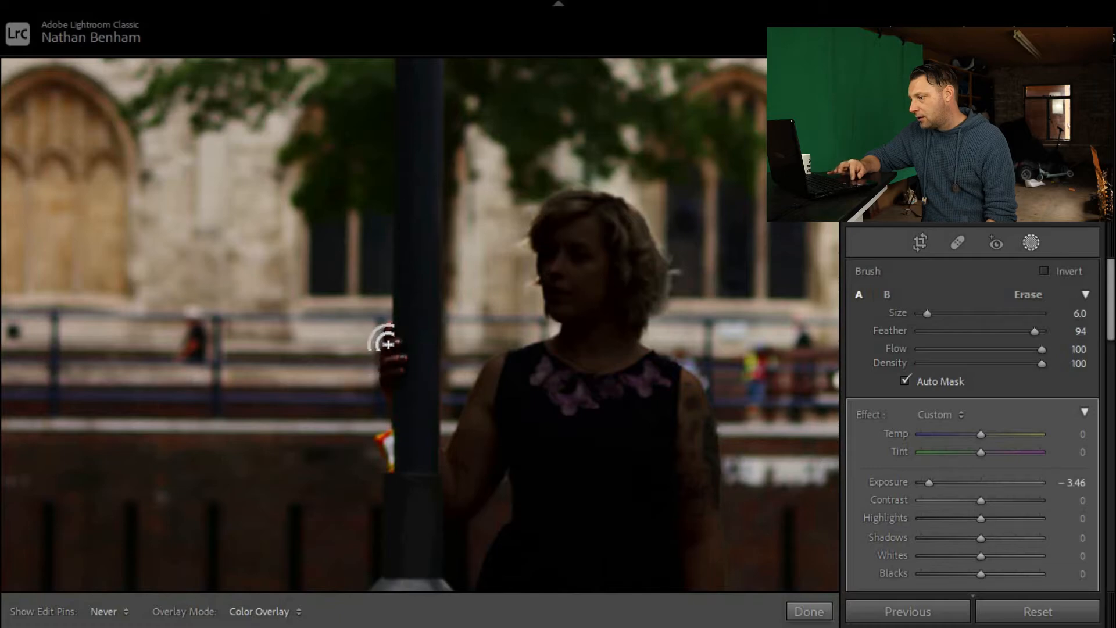
key(h)
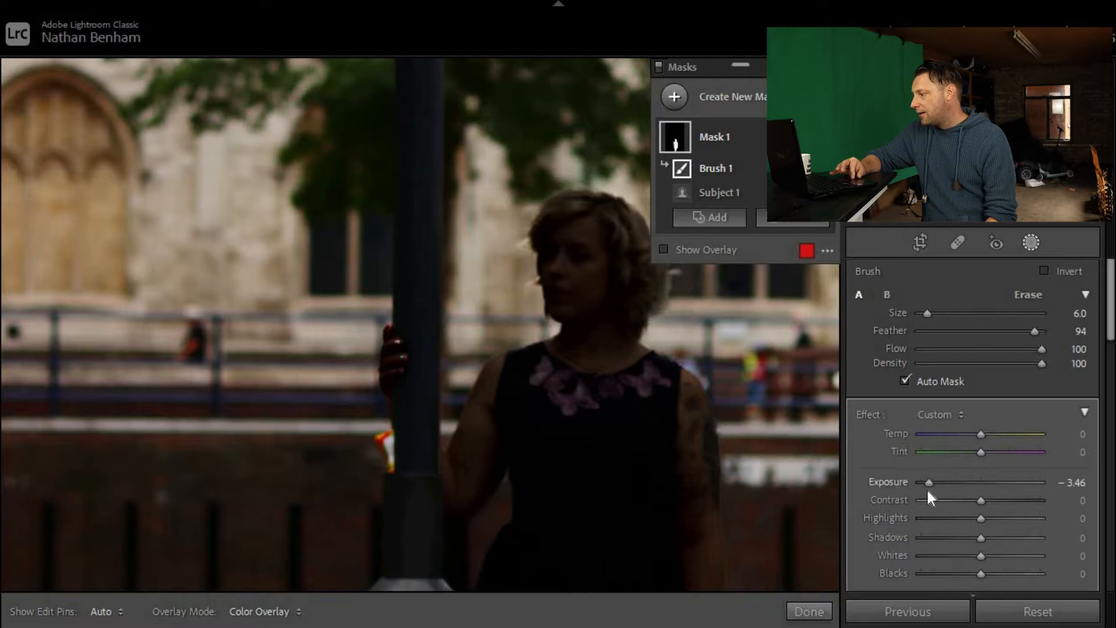
drag(935, 481, 1062, 484)
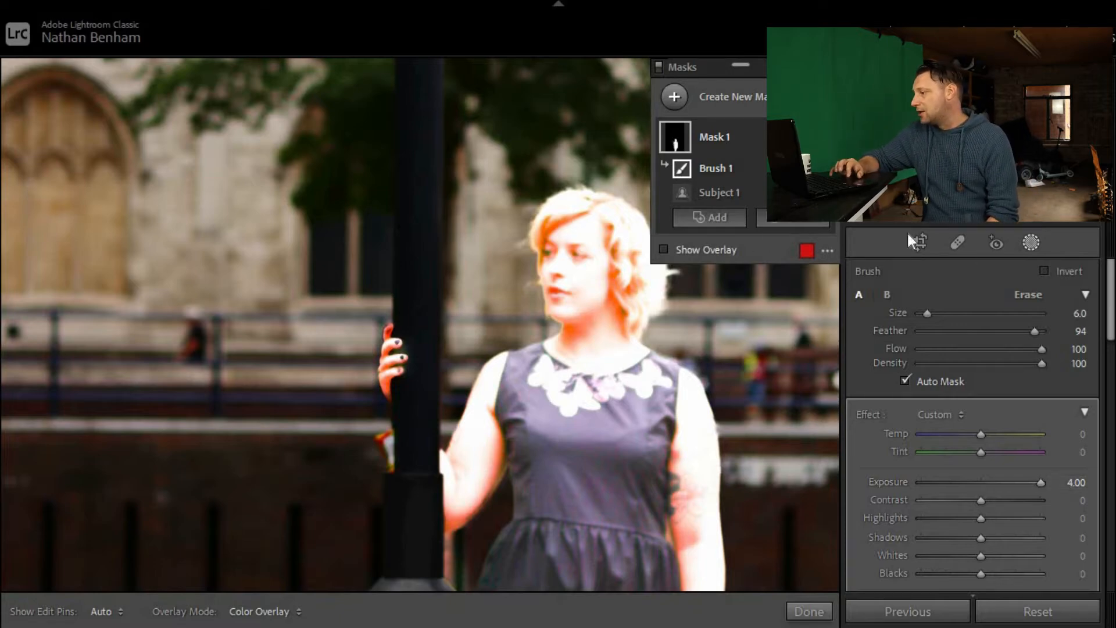
click(1028, 243)
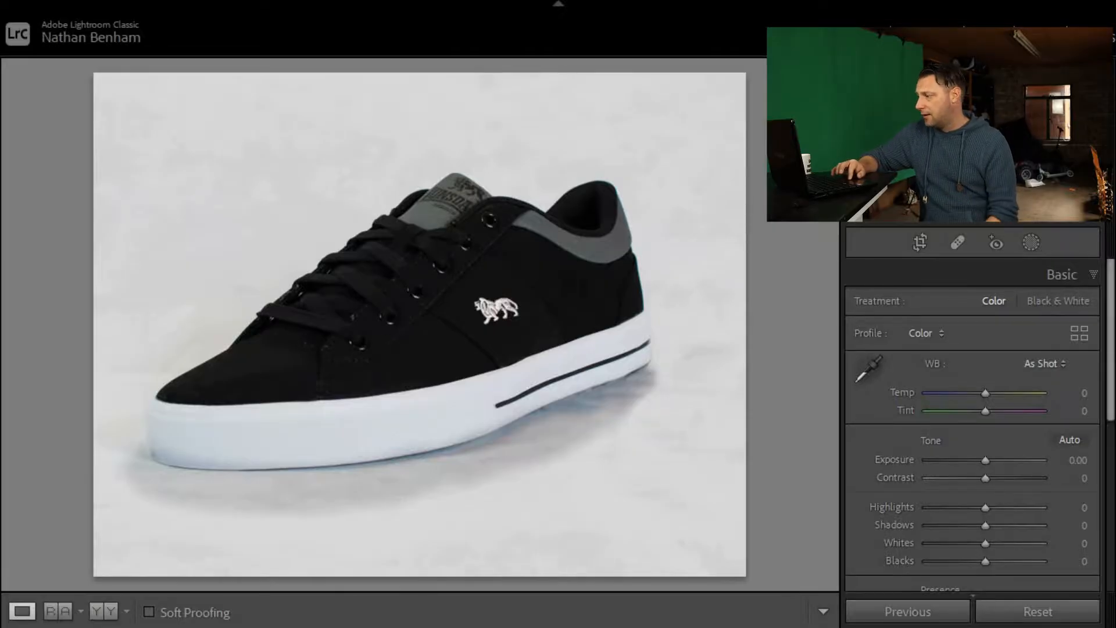
Mask the black shoe in the product photo with Select Subject.
click(1030, 244)
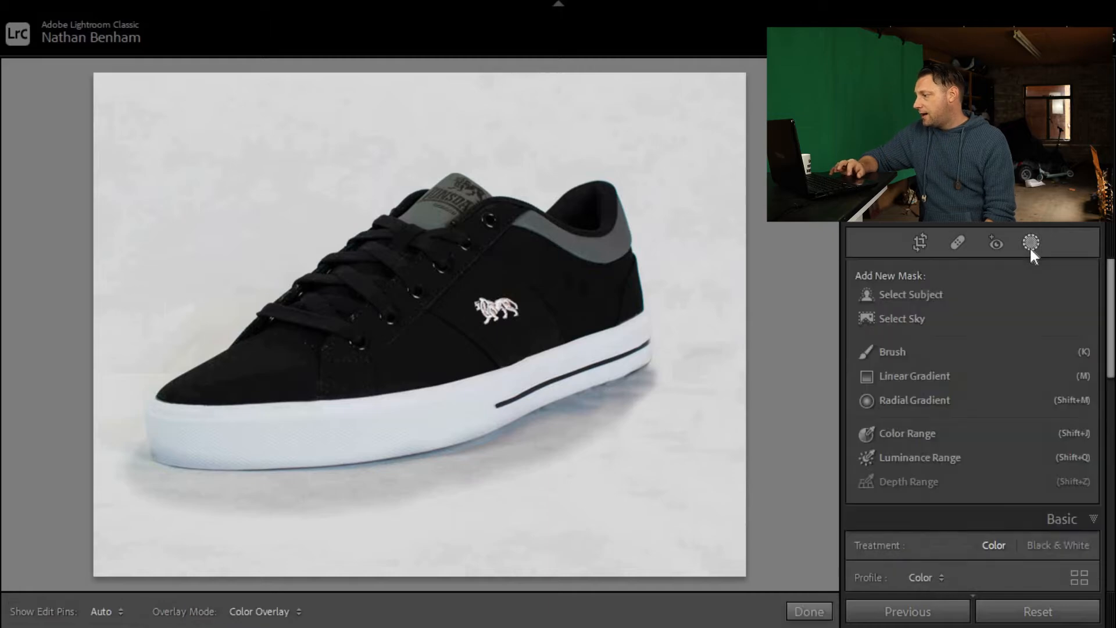
click(916, 293)
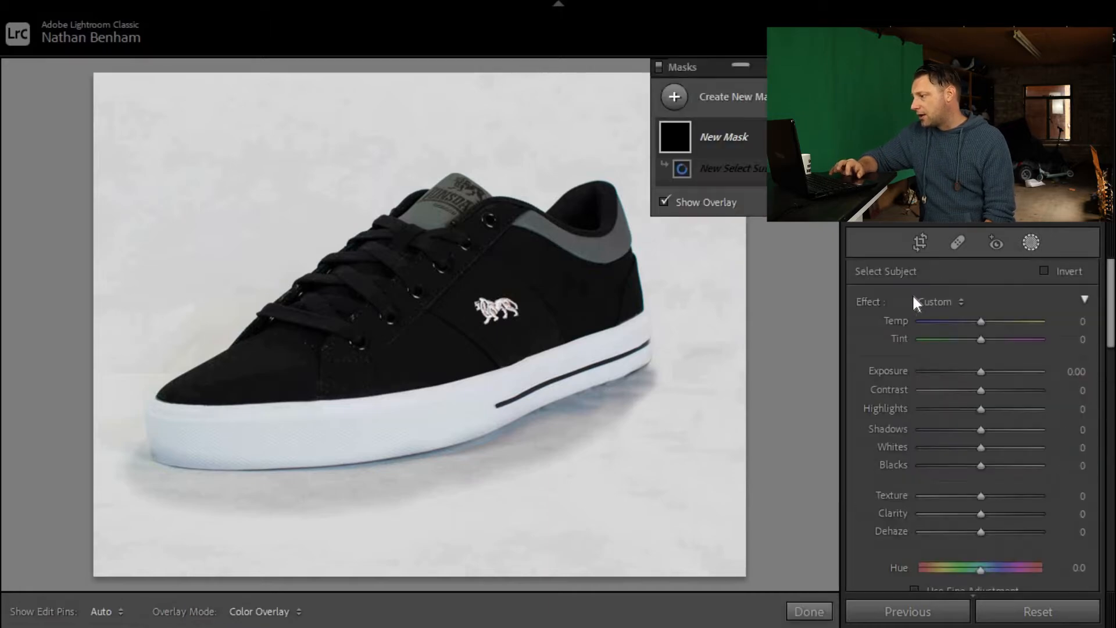
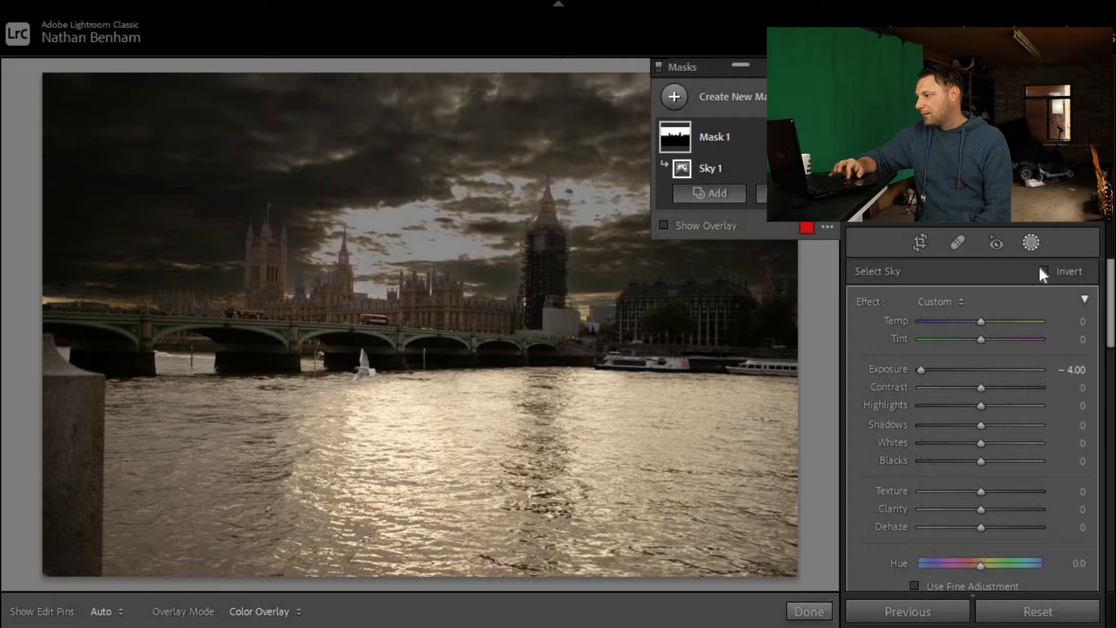
Invert the sky mask on the photo of the river and bridge.
click(1044, 269)
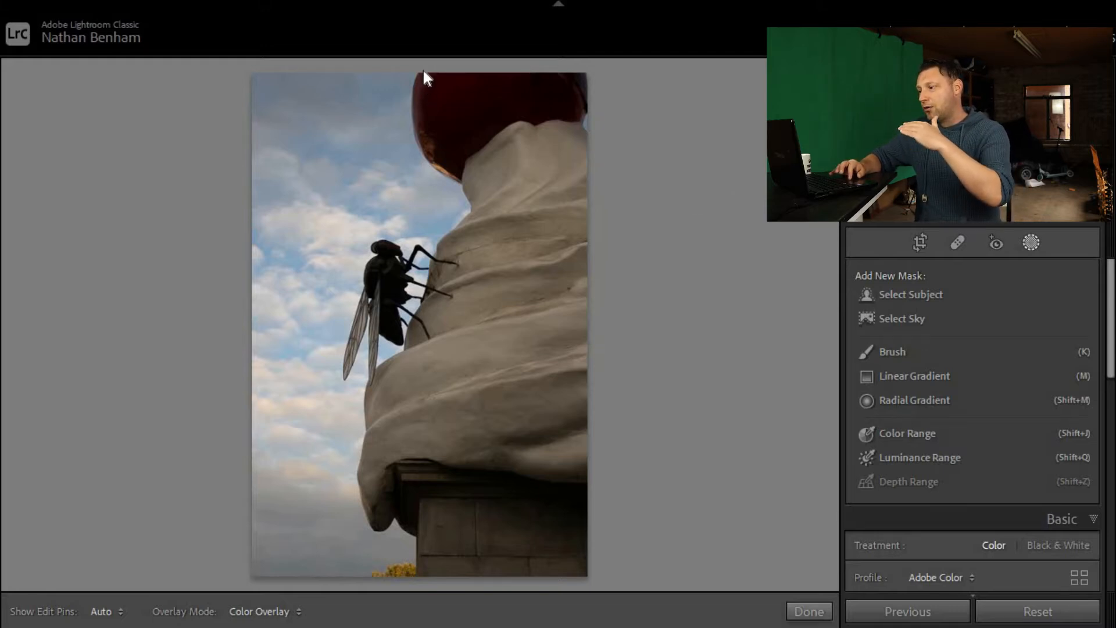
Create a Select Sky mask on the fly sculpture photo with exposure −4.00, inverted and with its overlay shown.
click(908, 319)
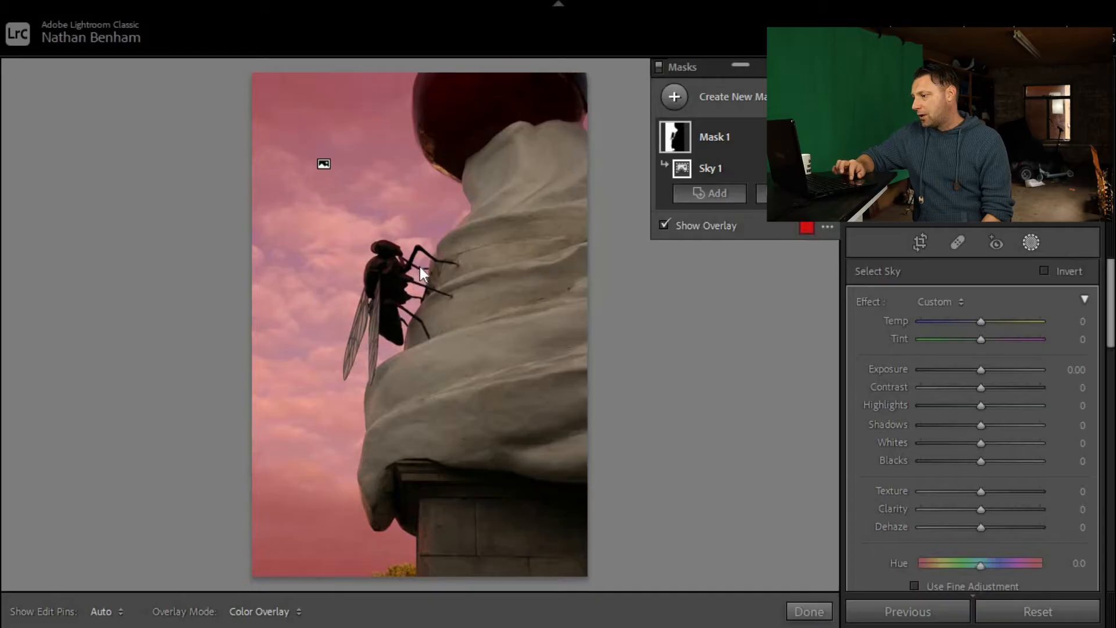
drag(978, 371, 894, 373)
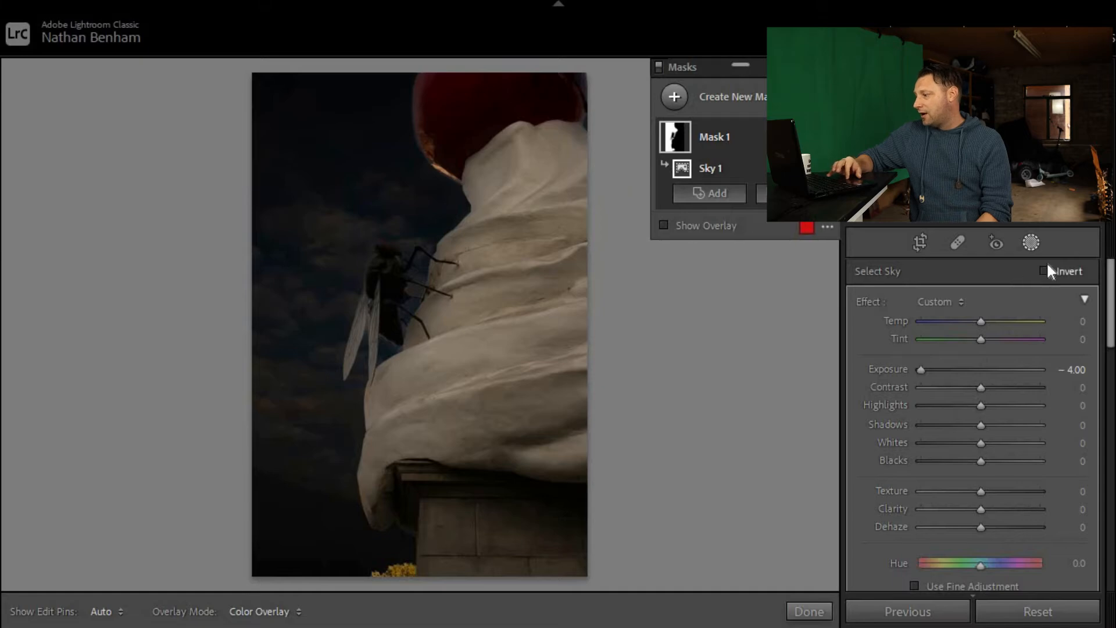
click(1068, 274)
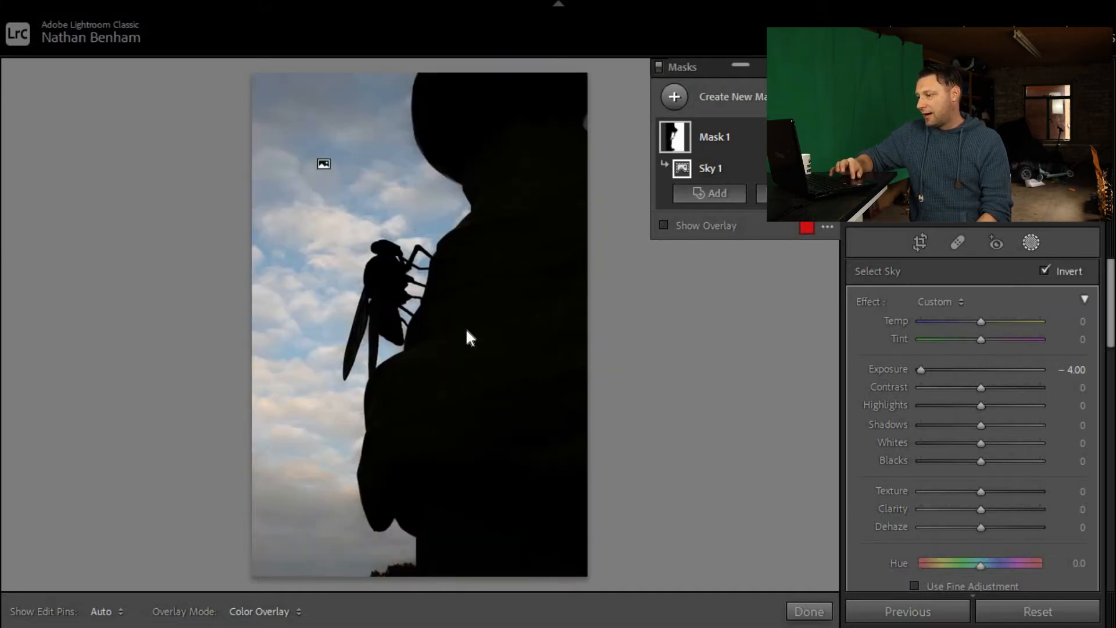
click(664, 224)
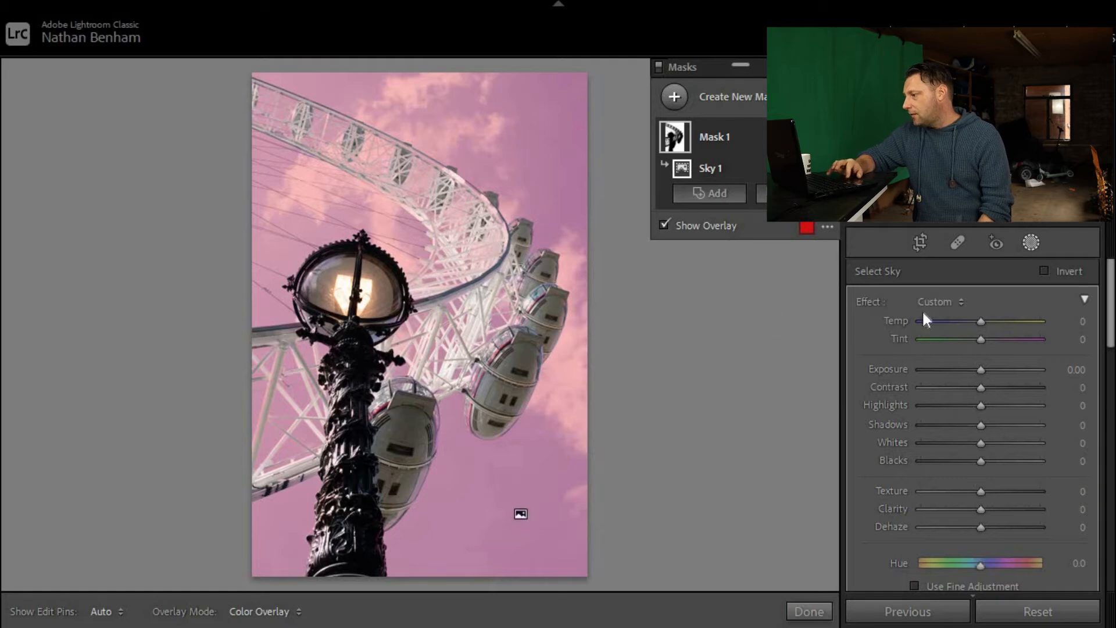
Set the exposure of the Ferris wheel photo's sky mask to −4.00, then brighten it to check the edges.
drag(978, 370, 893, 372)
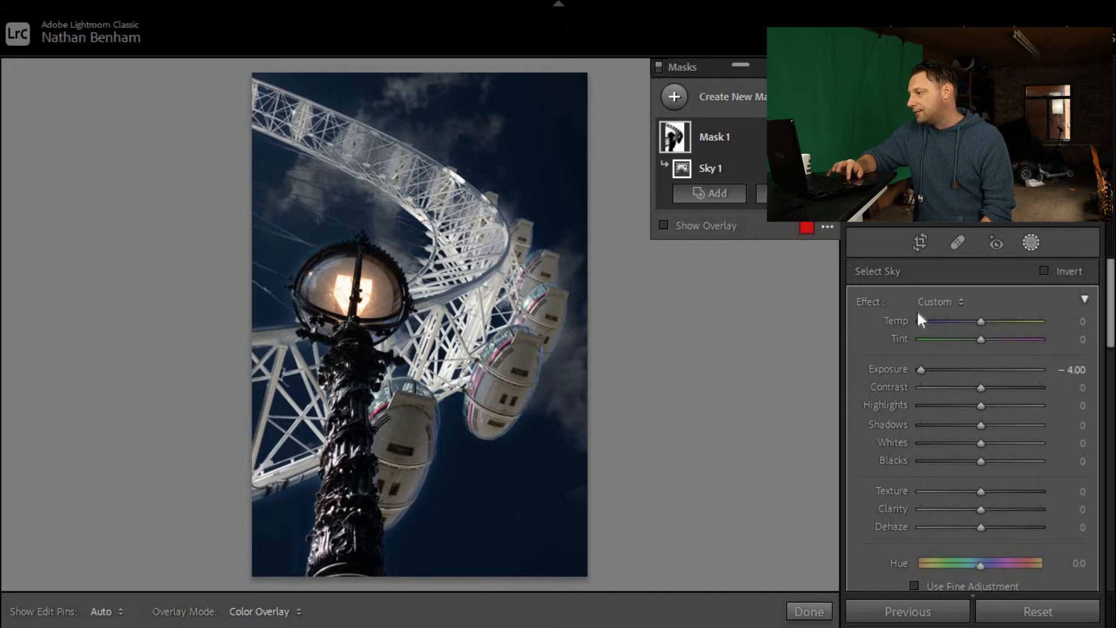
drag(920, 370, 1033, 371)
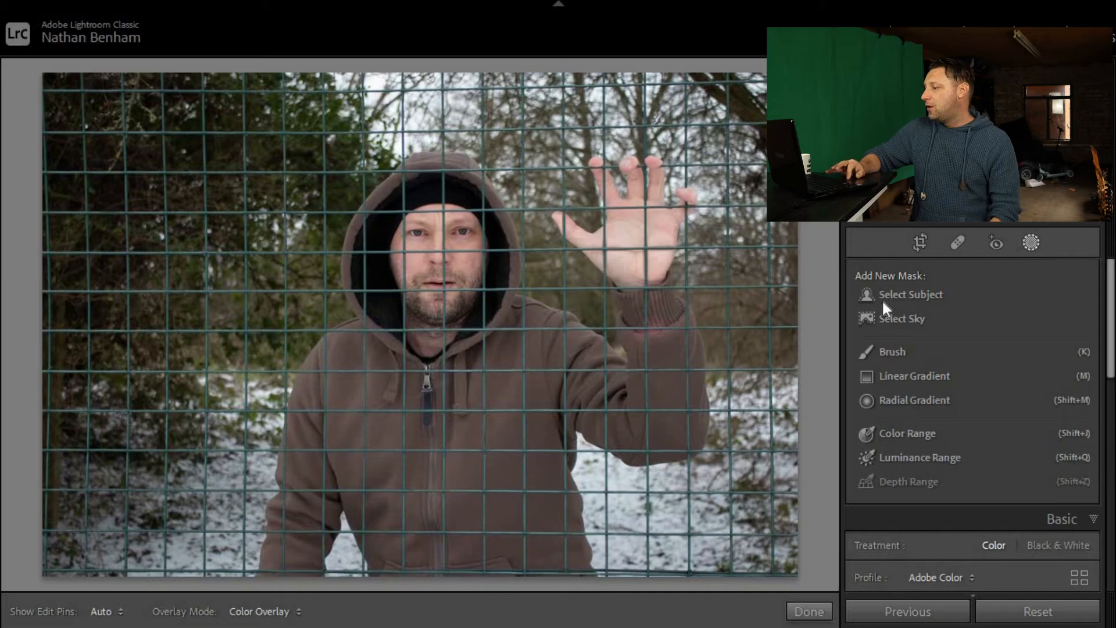
Mask the hooded man with Select Subject at −4.00 exposure and choose a brush for adding to the mask.
click(897, 295)
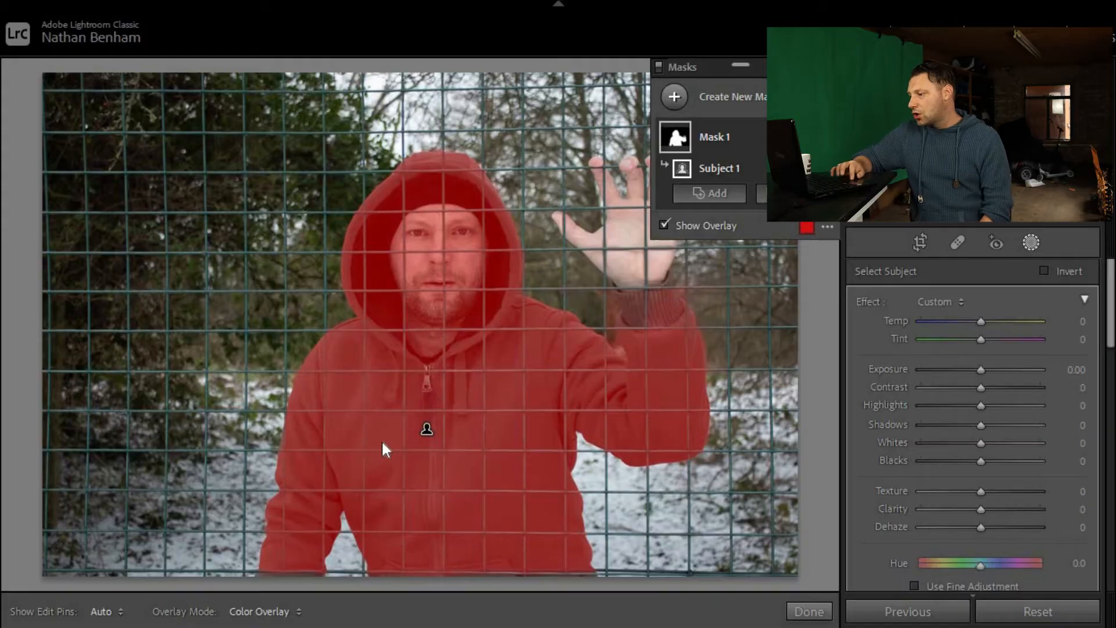
drag(981, 370, 905, 375)
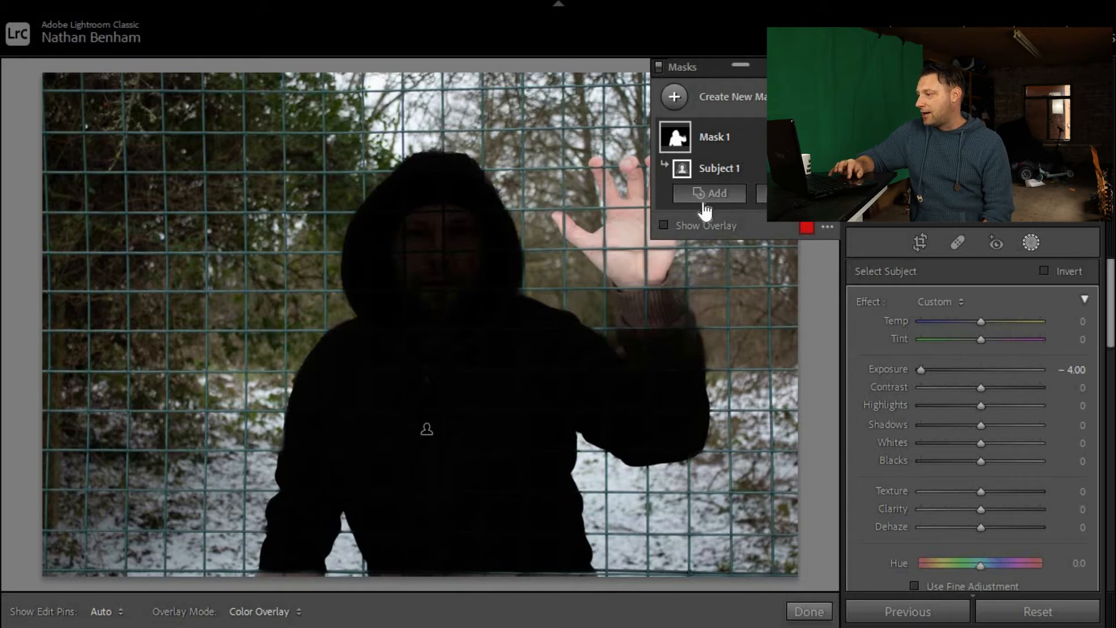
click(717, 196)
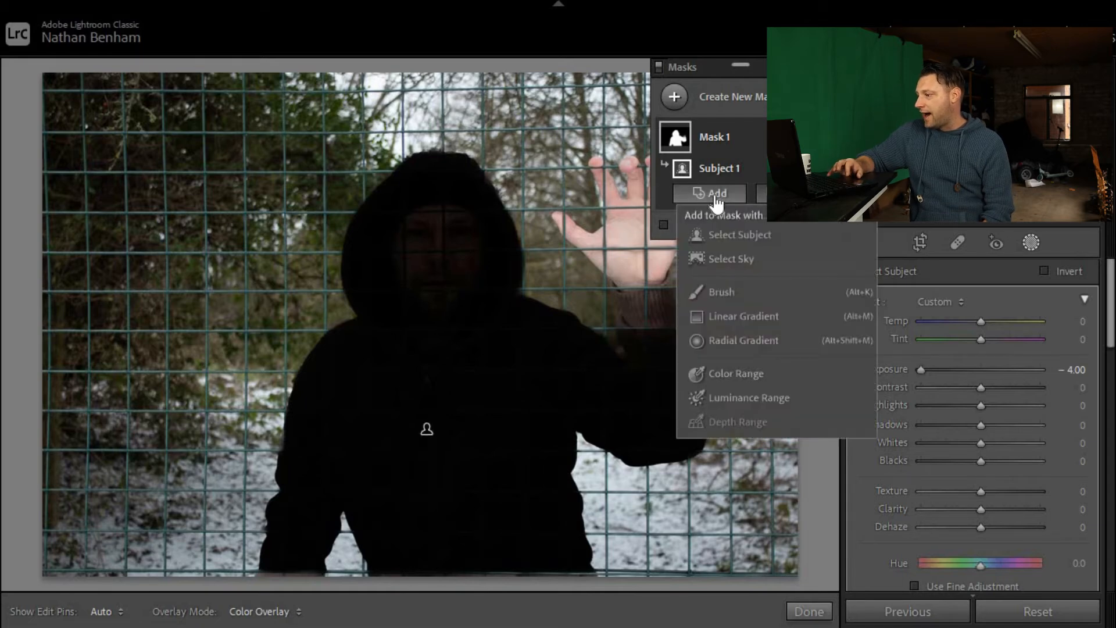
click(730, 292)
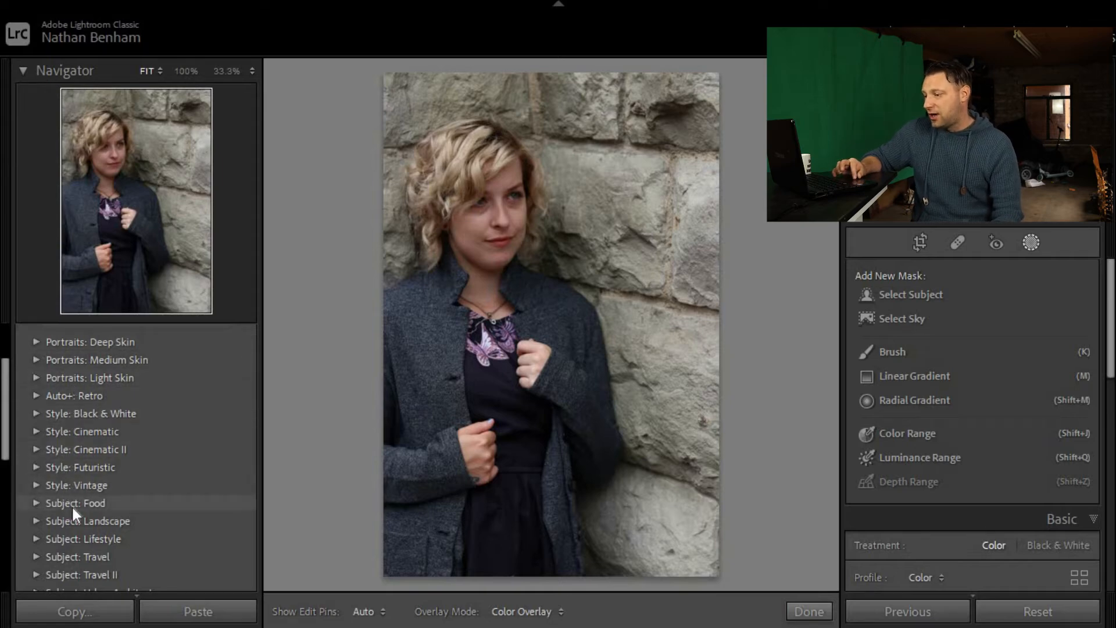
Preview presets such as PD01 Orange in Portraits: Deep Skin and expand the Style: Black & White presets.
click(34, 340)
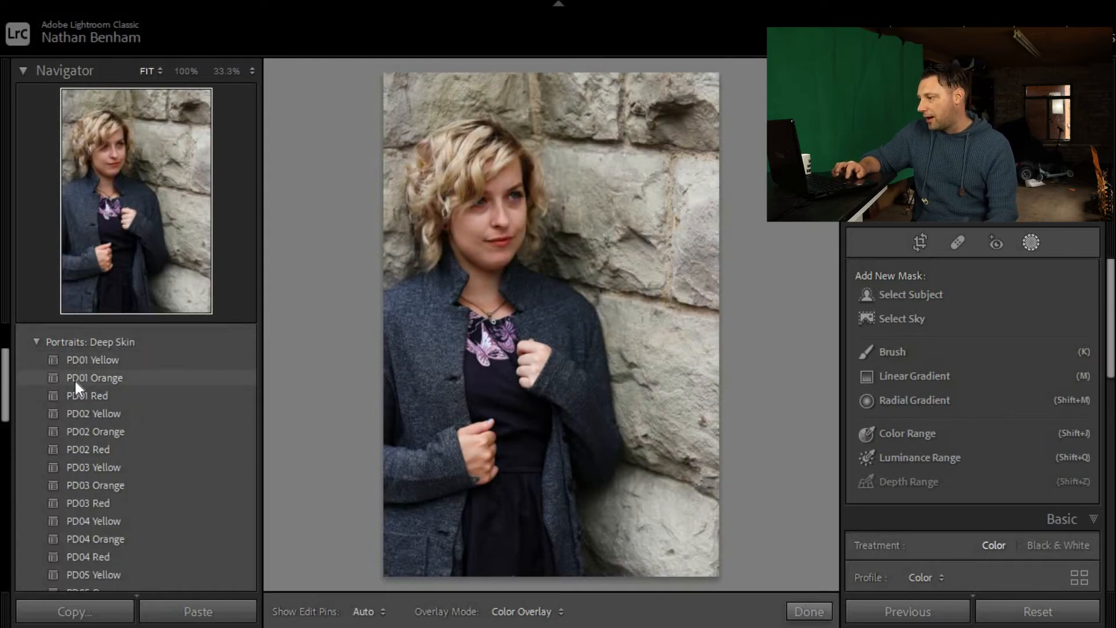
click(75, 378)
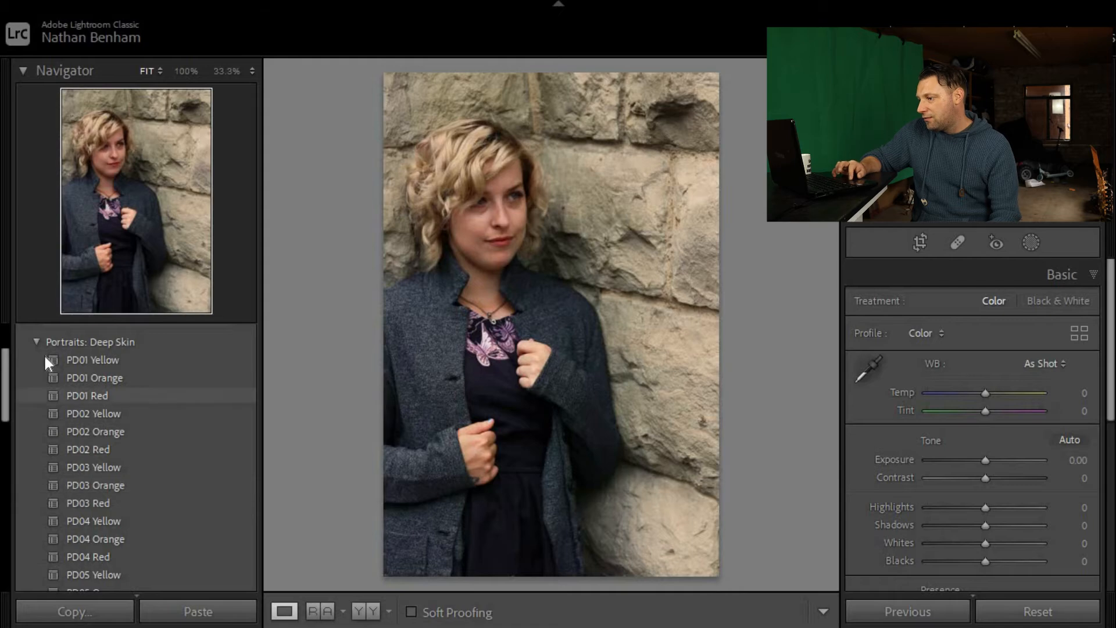
click(35, 341)
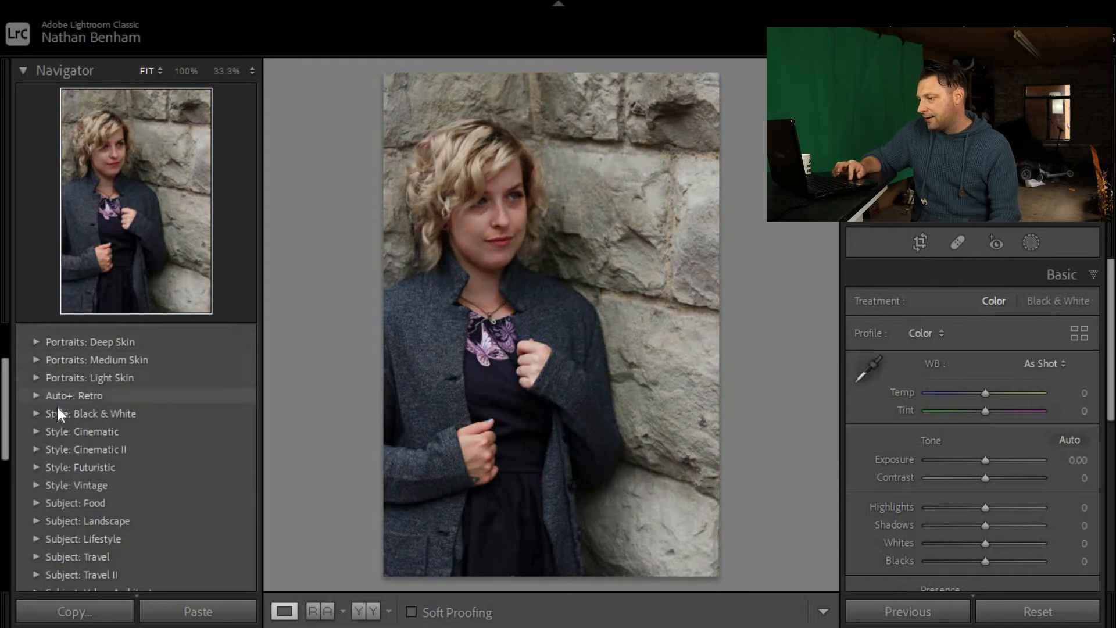
click(35, 413)
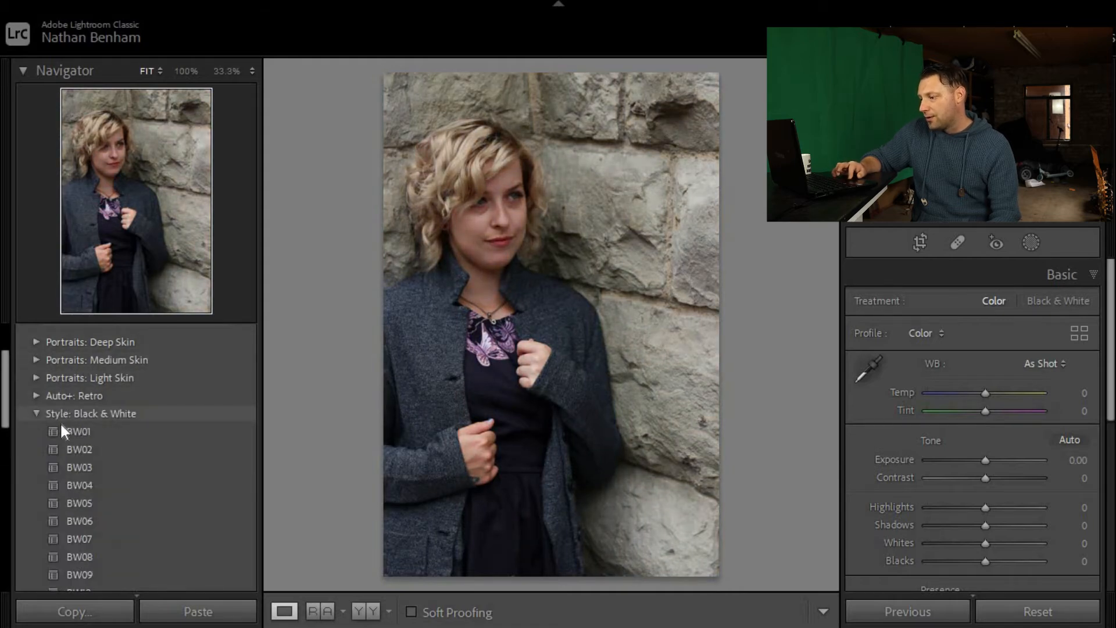